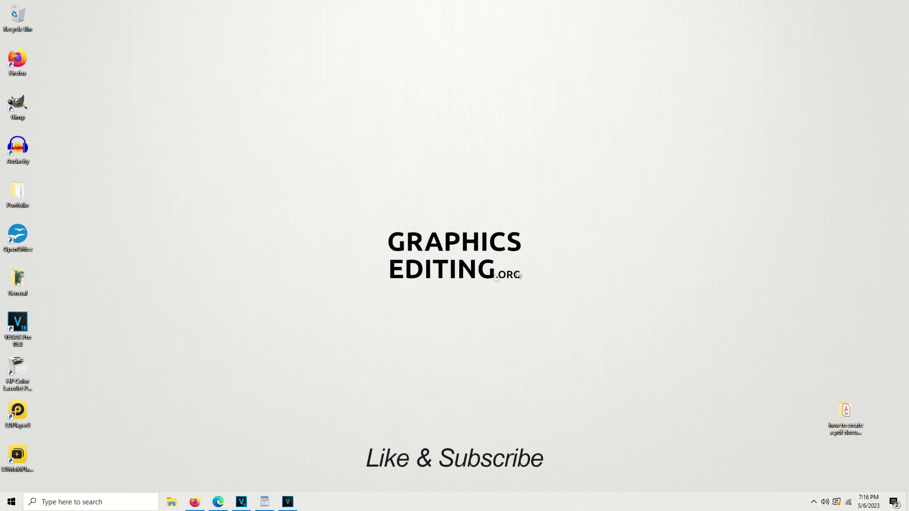
Step: Restore the WordPad document asking how to export a GIMP text document as PDF
{"action": "left_click_drag", "start_coordinate": [273, 502], "coordinate": [290, 507]}
{"action": "left_click", "coordinate": [289, 506]}
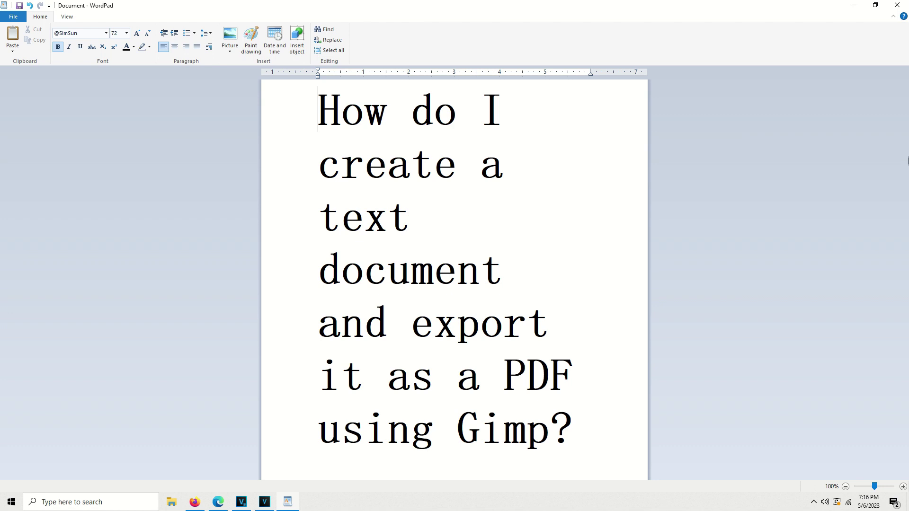
Step: Minimise WordPad and launch GIMP from the desktop icon
{"action": "left_click", "coordinate": [852, 6]}
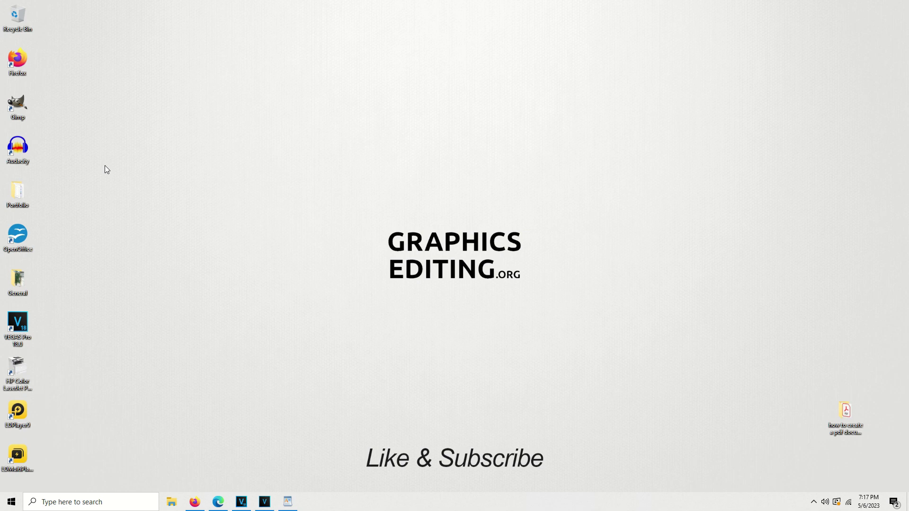
{"action": "double_click", "coordinate": [17, 106]}
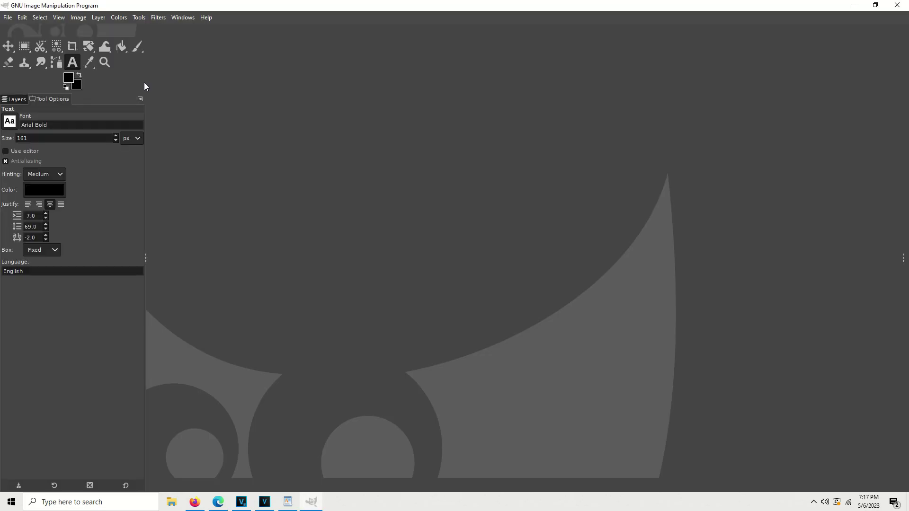
Step: Start a new image sized 8.5 × 11 inches
{"action": "left_click", "coordinate": [8, 19]}
{"action": "left_click", "coordinate": [19, 31]}
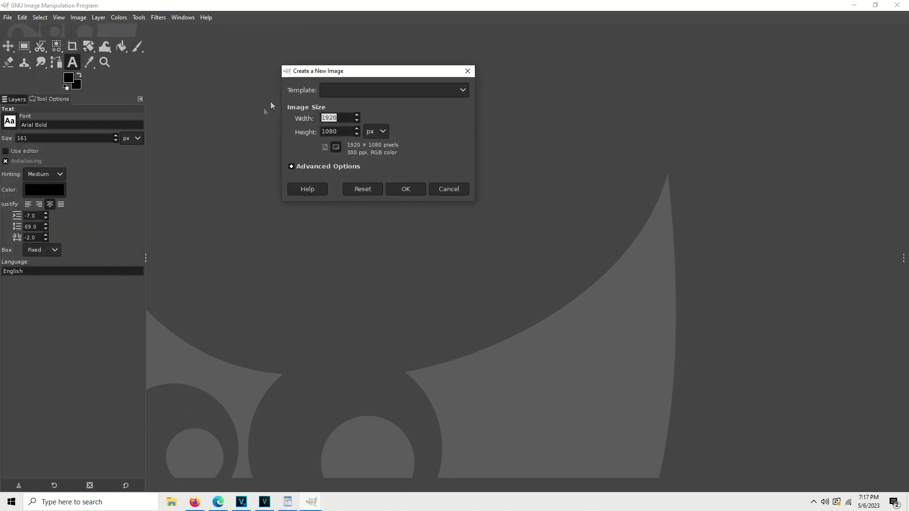
{"action": "left_click", "coordinate": [383, 133]}
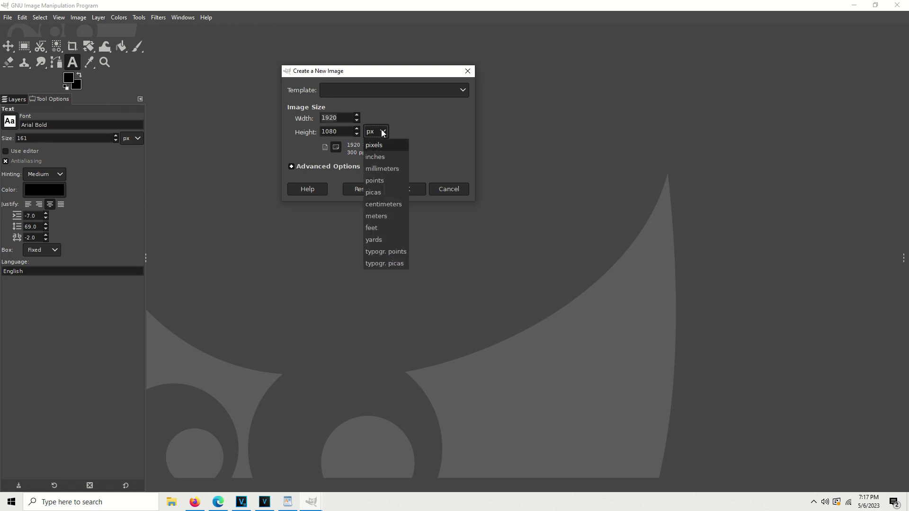
{"action": "left_click", "coordinate": [382, 158]}
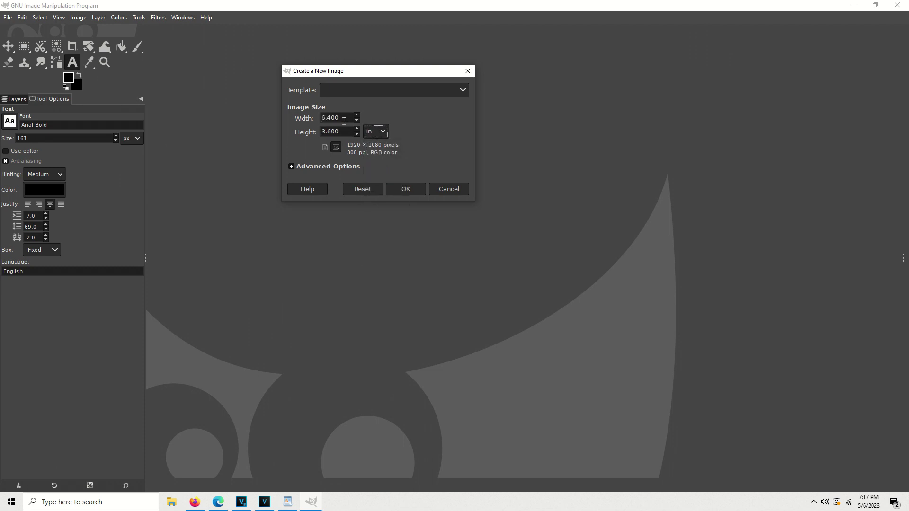
{"action": "left_click_drag", "start_coordinate": [344, 120], "coordinate": [293, 117]}
{"action": "type", "text": "8.5"}
{"action": "key", "text": "Tab"}
{"action": "type", "text": "11"}
Step: Set the new image's Advanced Options fill to White and create it
{"action": "left_click", "coordinate": [292, 167]}
{"action": "left_click", "coordinate": [391, 293]}
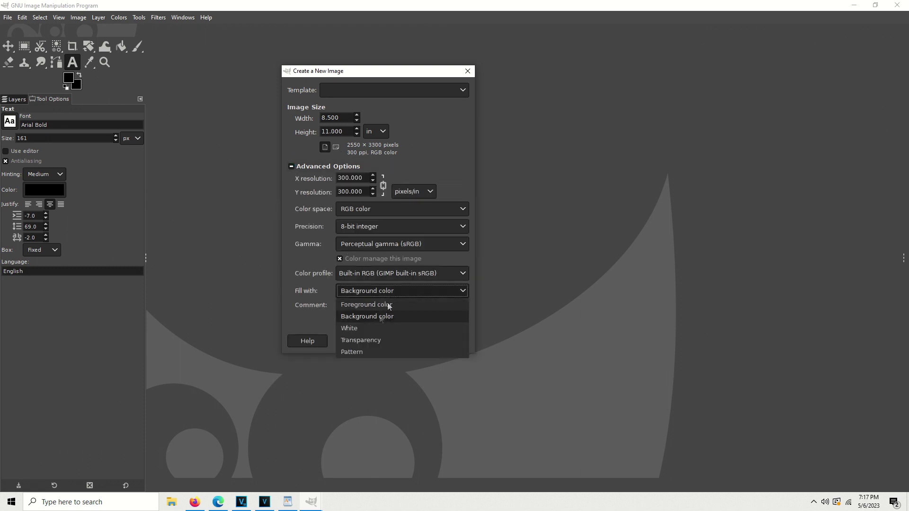
{"action": "left_click", "coordinate": [364, 329]}
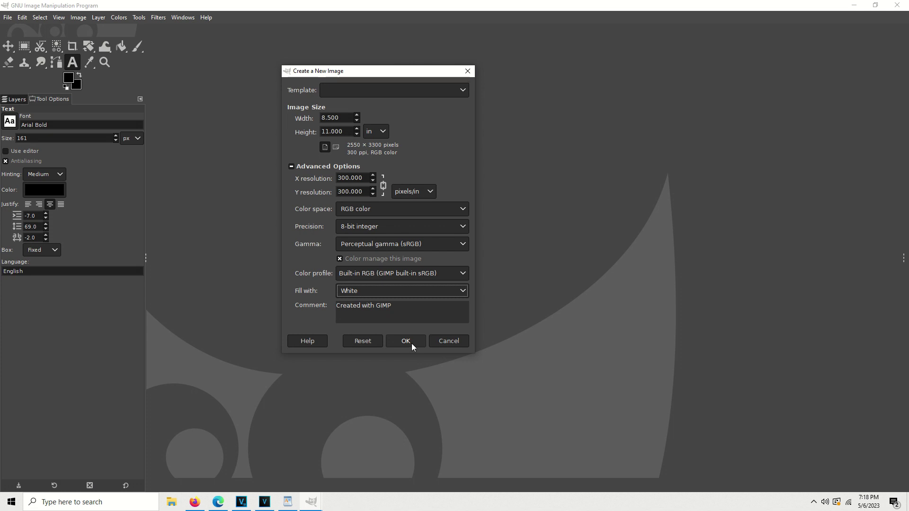
{"action": "left_click", "coordinate": [411, 343]}
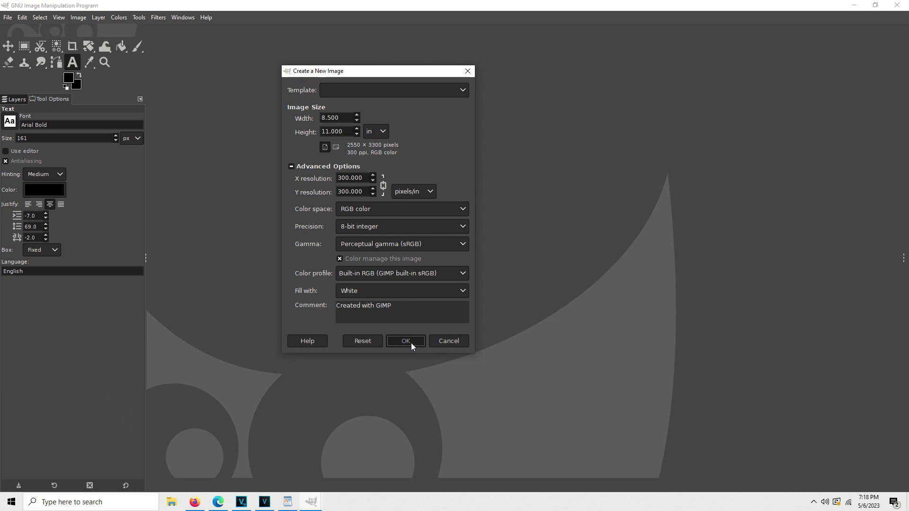
{"action": "left_click", "coordinate": [411, 343]}
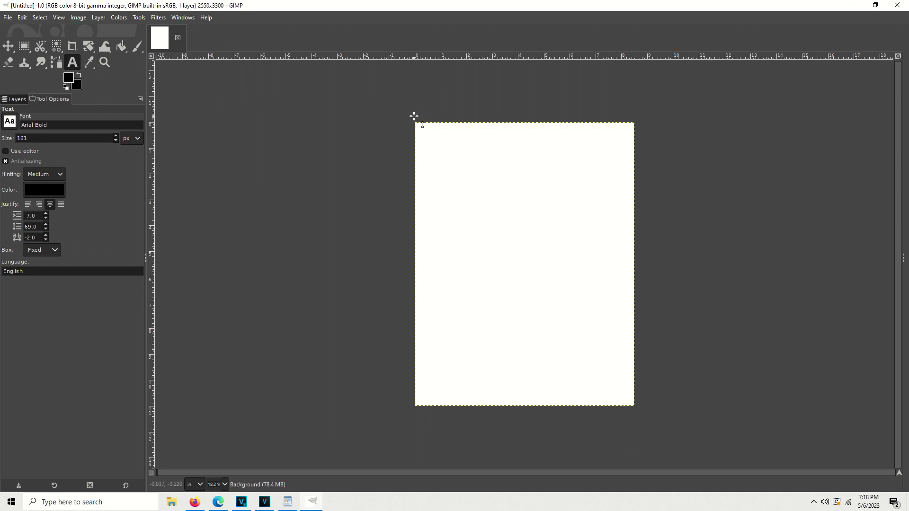
Step: Zoom into the page and draw a text box across its top with the Text tool
{"action": "left_click", "coordinate": [104, 64]}
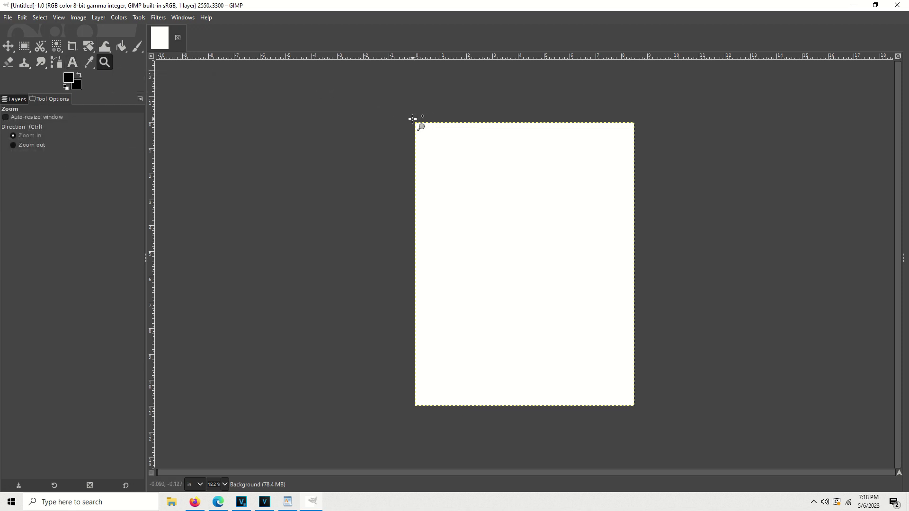
{"action": "left_click_drag", "start_coordinate": [413, 119], "coordinate": [641, 414]}
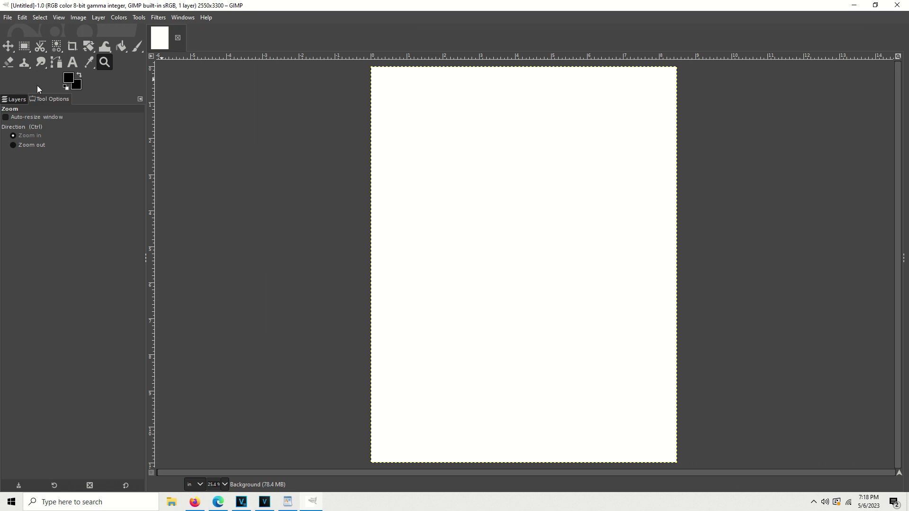
{"action": "left_click", "coordinate": [72, 62]}
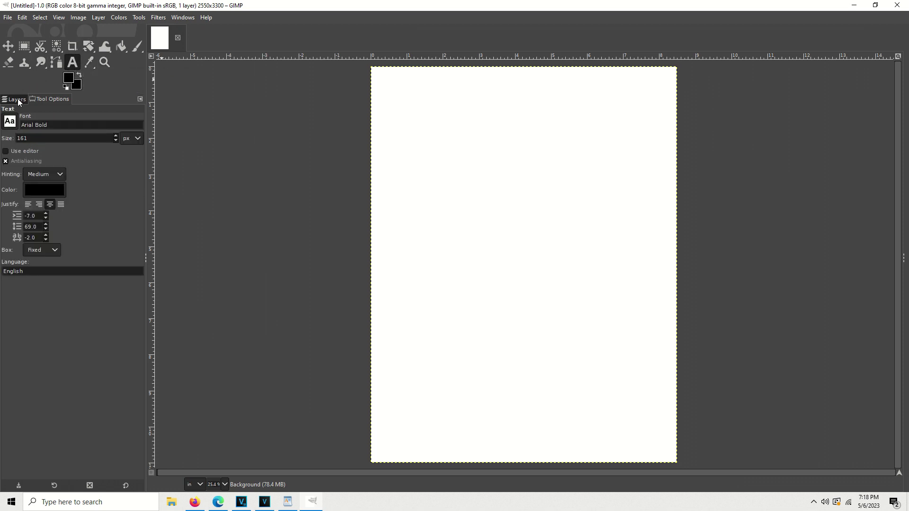
{"action": "left_click_drag", "start_coordinate": [374, 85], "coordinate": [683, 138]}
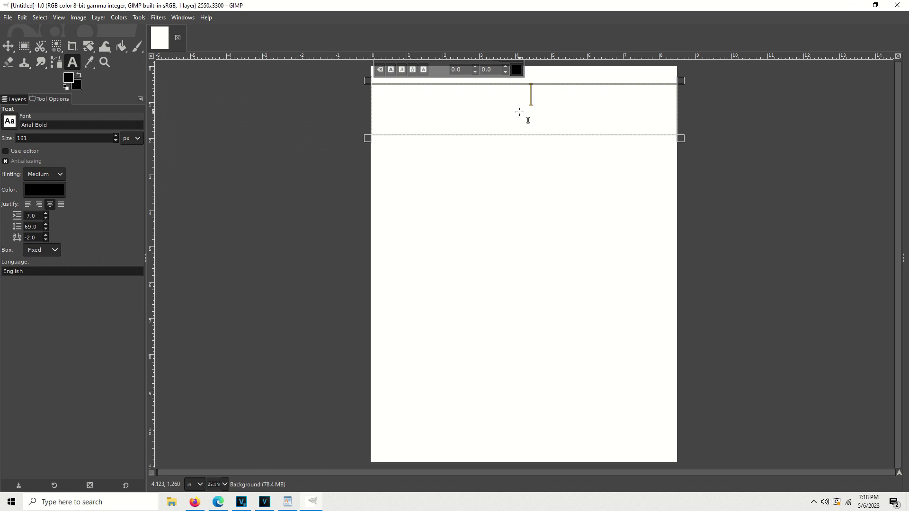
Step: Type the title 'PDF Document' into the top text box
{"action": "type", "text": "PDF D"}
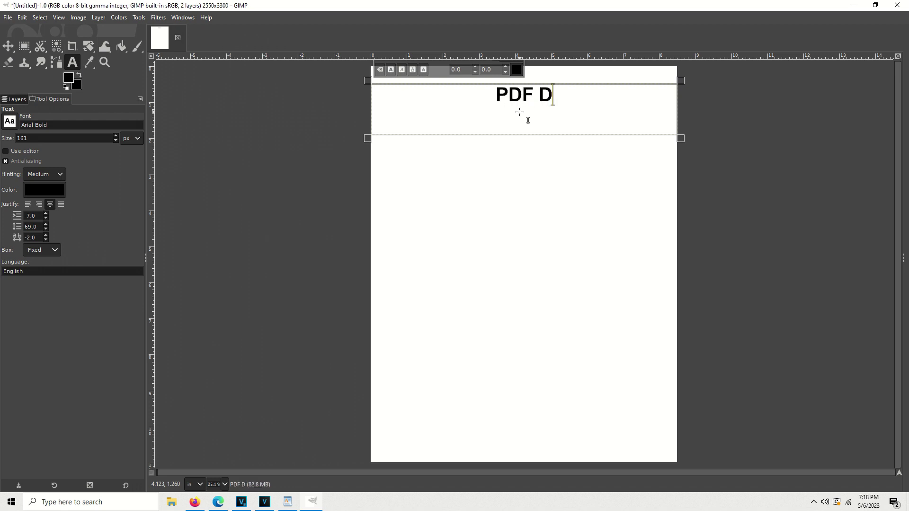
{"action": "type", "text": "ocument"}
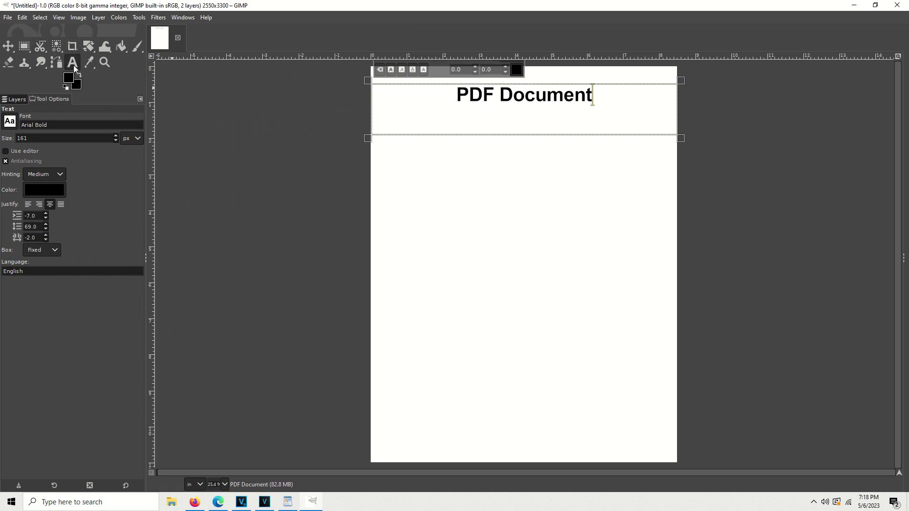
{"action": "left_click", "coordinate": [371, 207]}
Step: Draw a body text box below the title, left-justified with indent, line and letter spacing 0
{"action": "left_click_drag", "start_coordinate": [372, 209], "coordinate": [680, 436]}
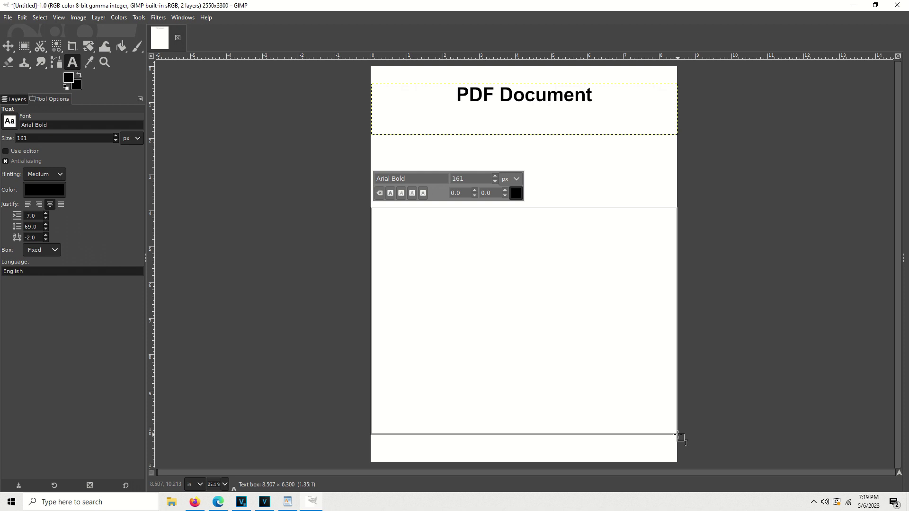
{"action": "left_click_drag", "start_coordinate": [681, 437], "coordinate": [676, 436]}
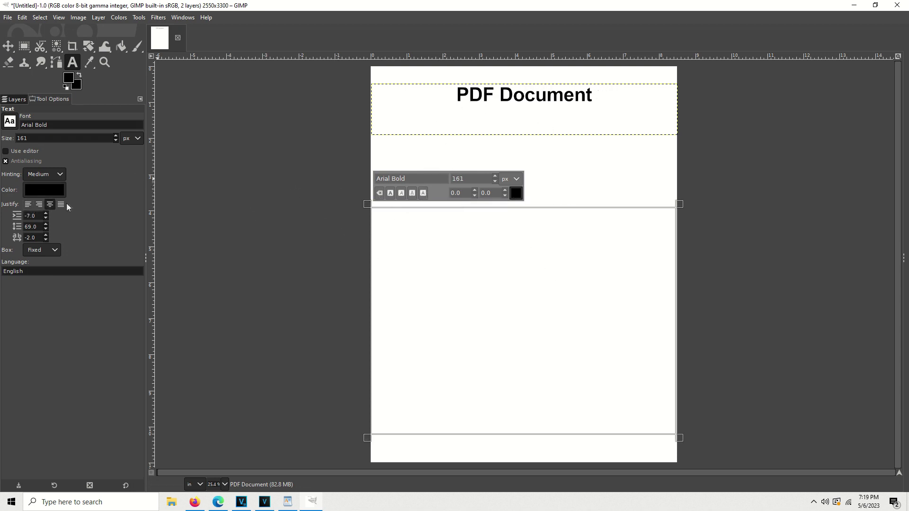
{"action": "left_click", "coordinate": [31, 208]}
{"action": "triple_click", "coordinate": [25, 215]}
{"action": "key", "text": "BackSpace"}
{"action": "triple_click", "coordinate": [40, 226]}
{"action": "type", "text": "0"}
{"action": "triple_click", "coordinate": [31, 237]}
{"action": "type", "text": "0"}
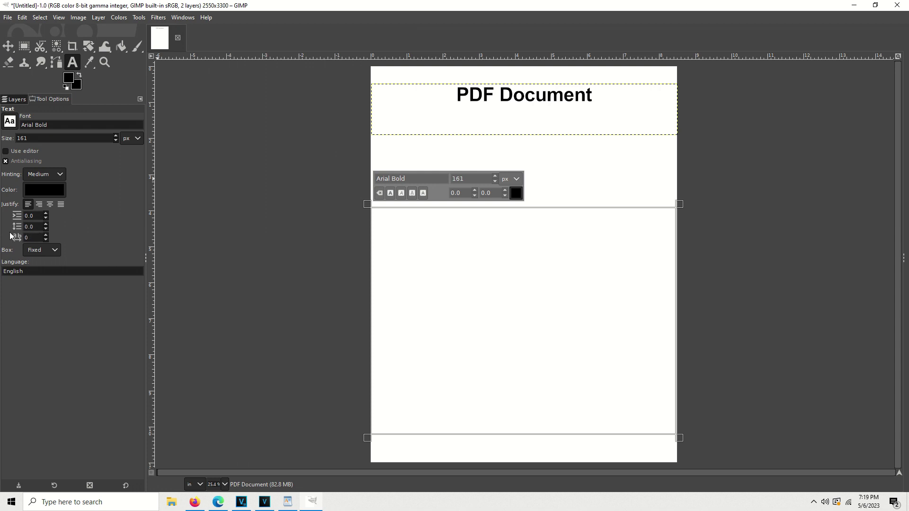
{"action": "key", "text": "Return"}
{"action": "left_click_drag", "start_coordinate": [363, 275], "coordinate": [369, 275]}
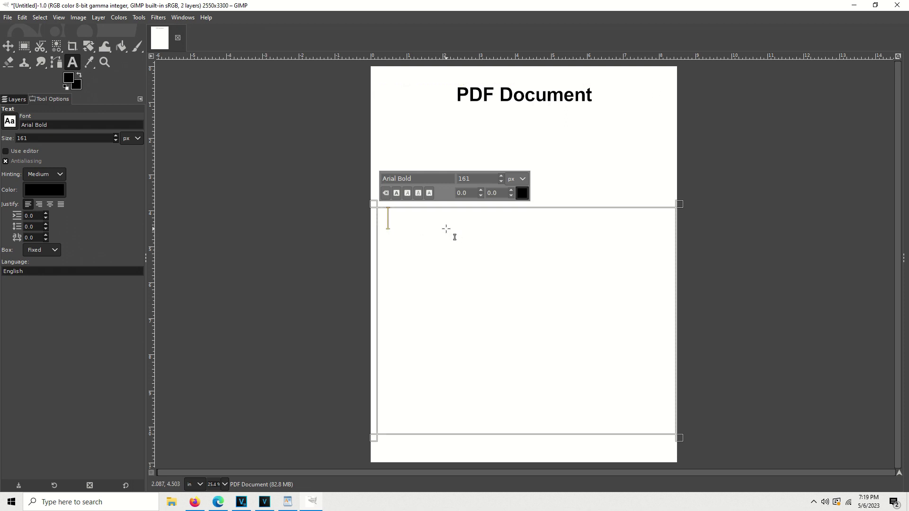
Step: Type 'This is the body of our page.', 'ya da da' and the date 01-01 2025 on separate lines
{"action": "type", "text": "sa"}
{"action": "key", "text": "BackSpace"}
{"action": "key", "text": "BackSpace"}
{"action": "type", "text": "This is the body "}
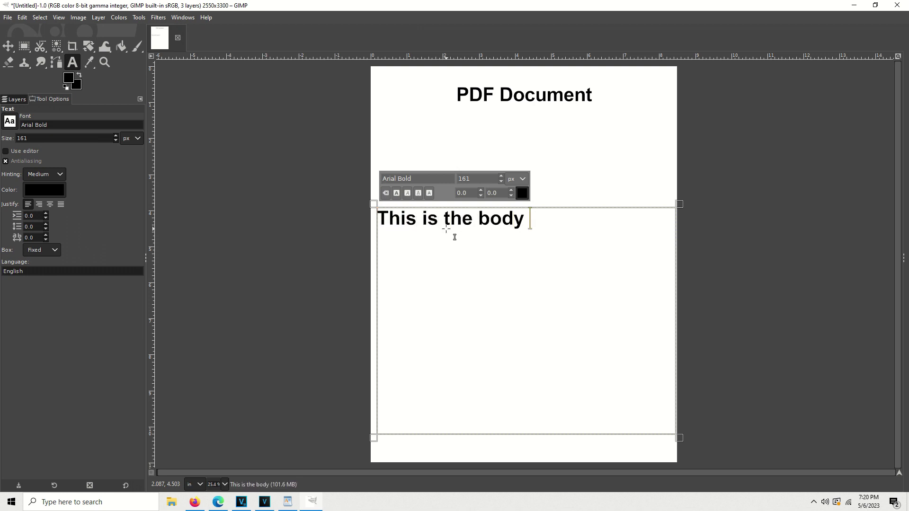
{"action": "type", "text": "of our page."}
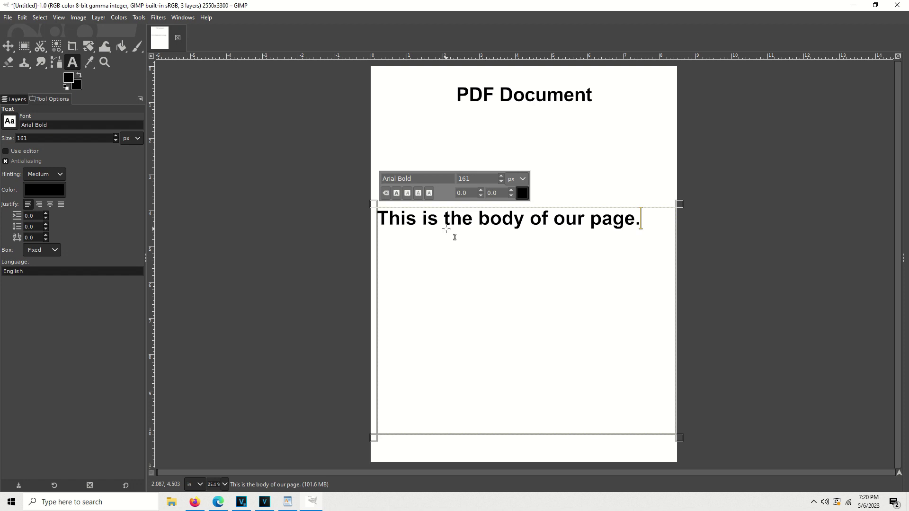
{"action": "key", "text": "Return"}
{"action": "type", "text": "ya da da"}
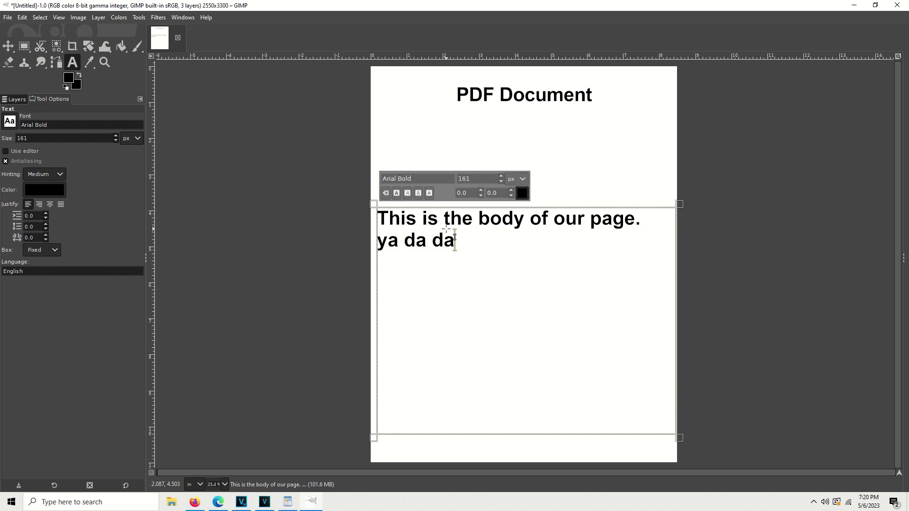
{"action": "key", "text": "Return"}
{"action": "key", "text": "Return"}
{"action": "type", "text": "01-01"}
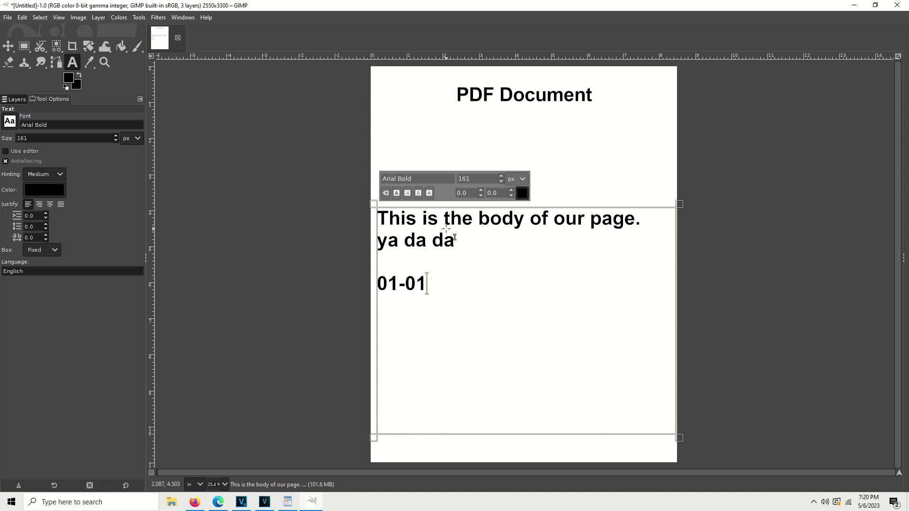
{"action": "type", "text": " 2025"}
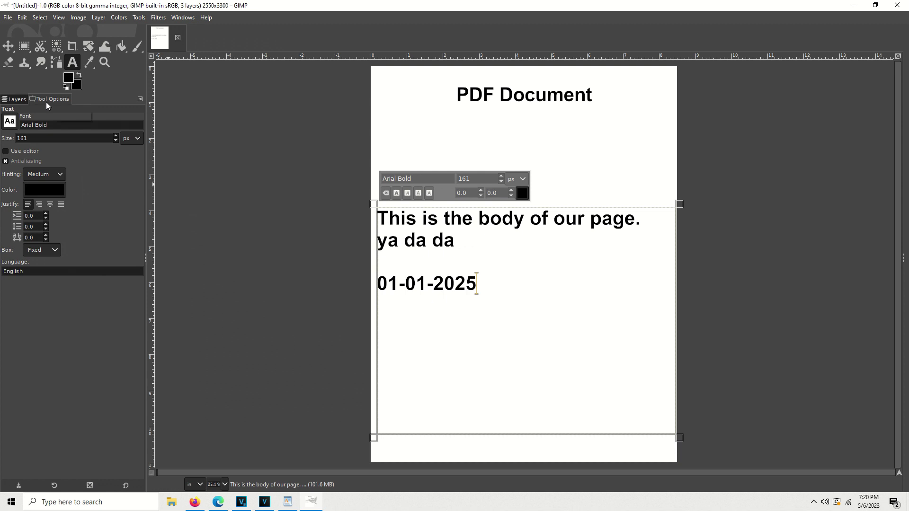
Step: Type two rows of dashes below the date
{"action": "key", "text": "Return"}
{"action": "key", "text": "Return"}
{"action": "type", "text": "------------------  ------------"}
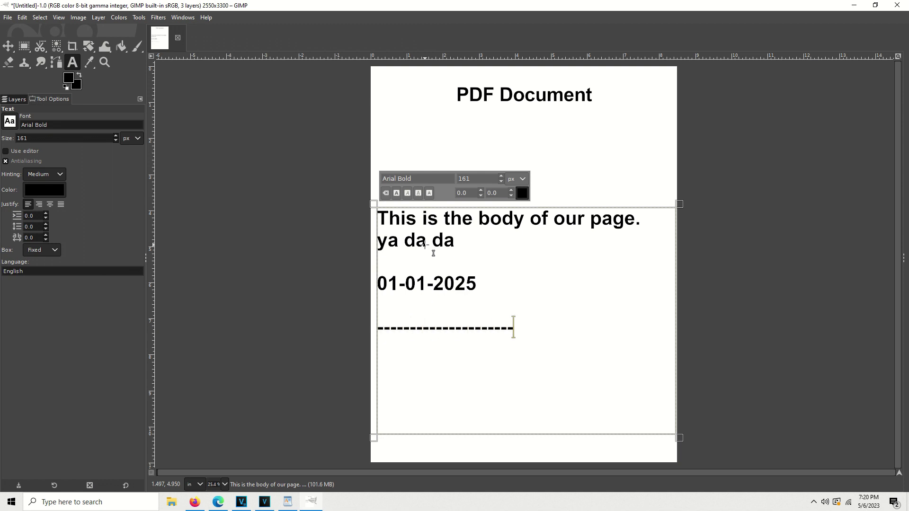
{"action": "type", "text": "-----"}
{"action": "key", "text": "Return"}
{"action": "key", "text": "Return"}
{"action": "type", "text": "----------------------------------"}
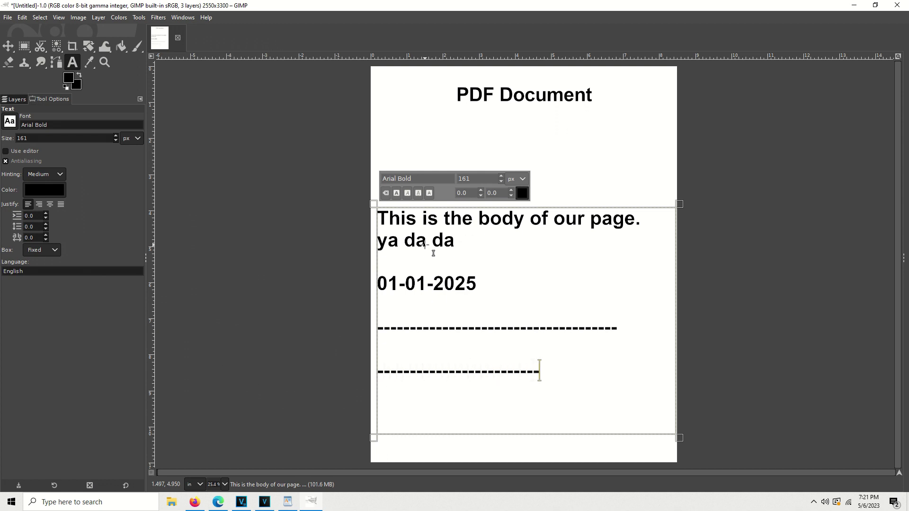
{"action": "type", "text": "---"}
Step: Copy the second dash row, paste it as a third row, and extend the box downward
{"action": "key", "text": "Home"}
{"action": "key", "text": "End"}
{"action": "left_click_drag", "start_coordinate": [628, 371], "coordinate": [383, 388]}
{"action": "key", "text": "ctrl+c"}
{"action": "key", "text": "End"}
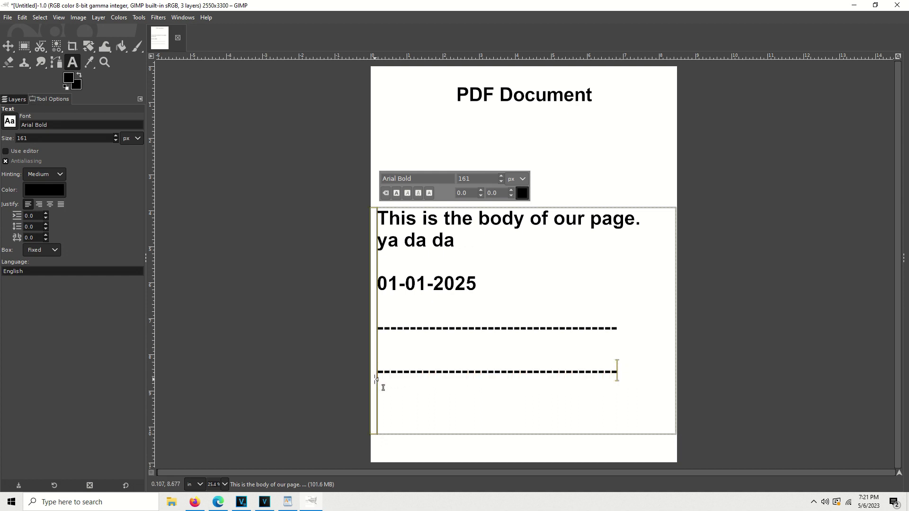
{"action": "key", "text": "Return"}
{"action": "key", "text": "ctrl+v"}
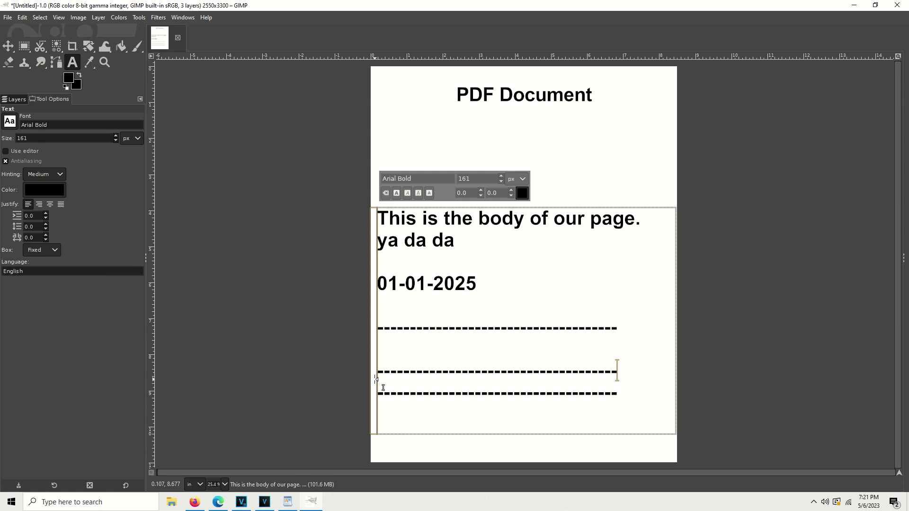
{"action": "key", "text": "Return"}
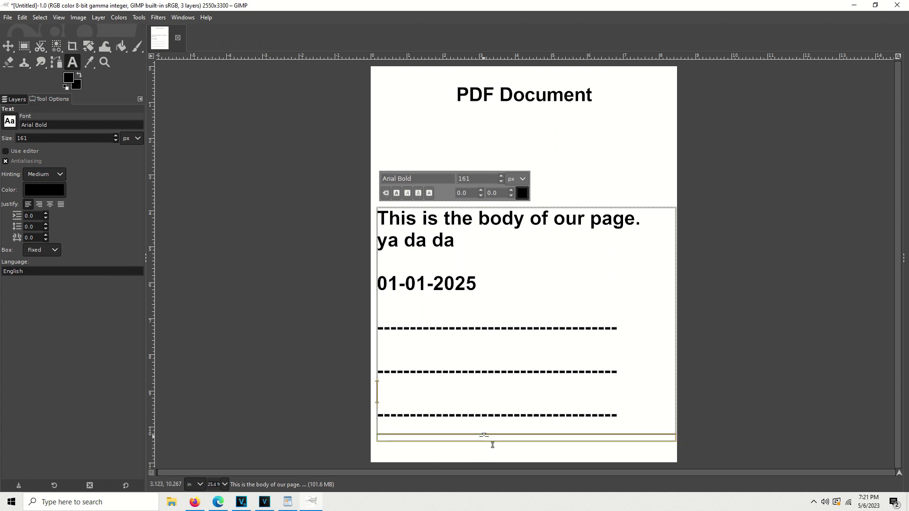
{"action": "left_click_drag", "start_coordinate": [492, 444], "coordinate": [492, 457]}
Step: Re-edit the body text layer and shift its box about 15 px right, then commit it
{"action": "left_click", "coordinate": [17, 98]}
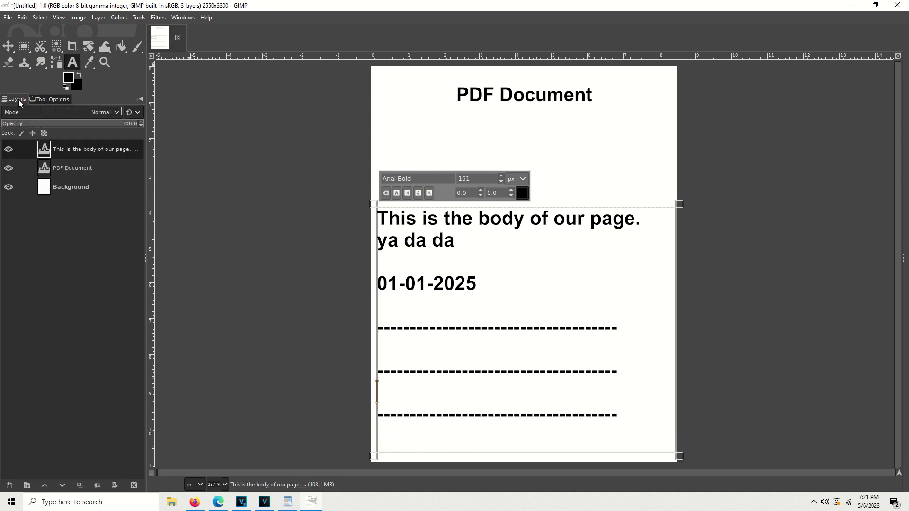
{"action": "left_click", "coordinate": [66, 187]}
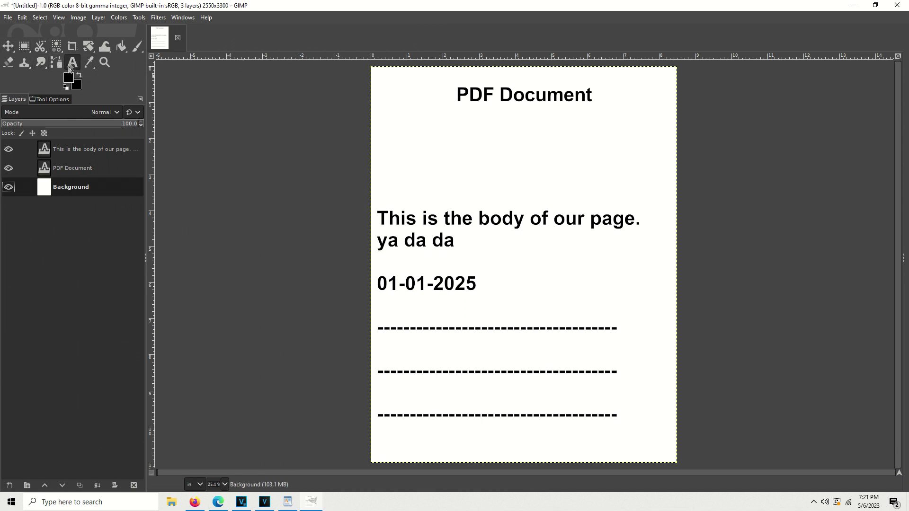
{"action": "left_click", "coordinate": [42, 100]}
{"action": "left_click", "coordinate": [14, 100]}
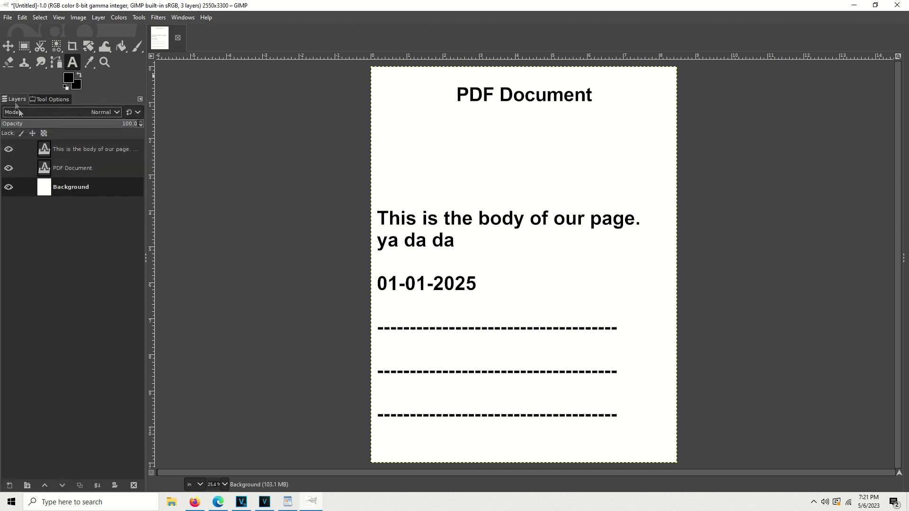
{"action": "double_click", "coordinate": [46, 149]}
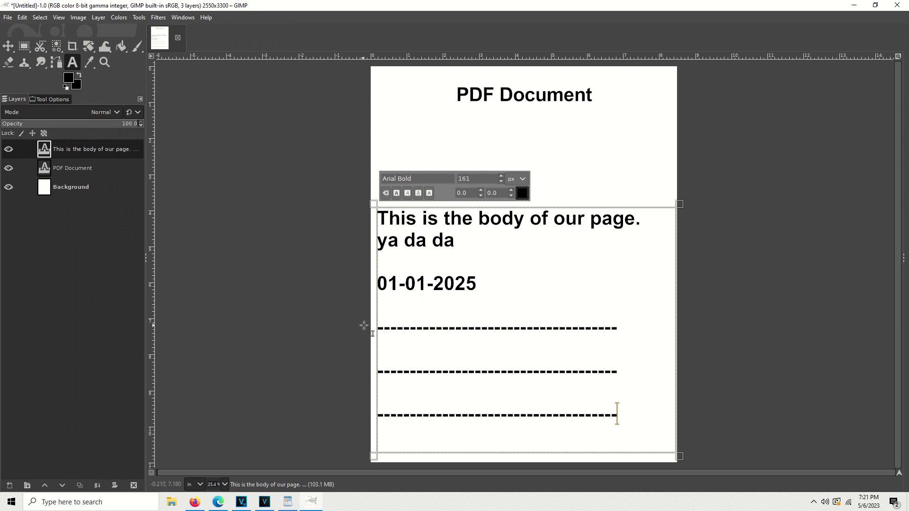
{"action": "left_click_drag", "start_coordinate": [377, 327], "coordinate": [389, 325]}
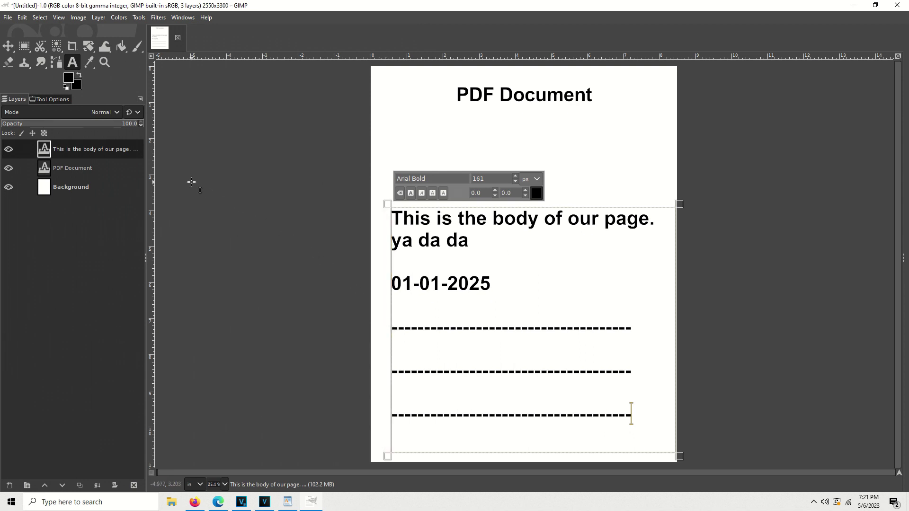
{"action": "left_click", "coordinate": [48, 190]}
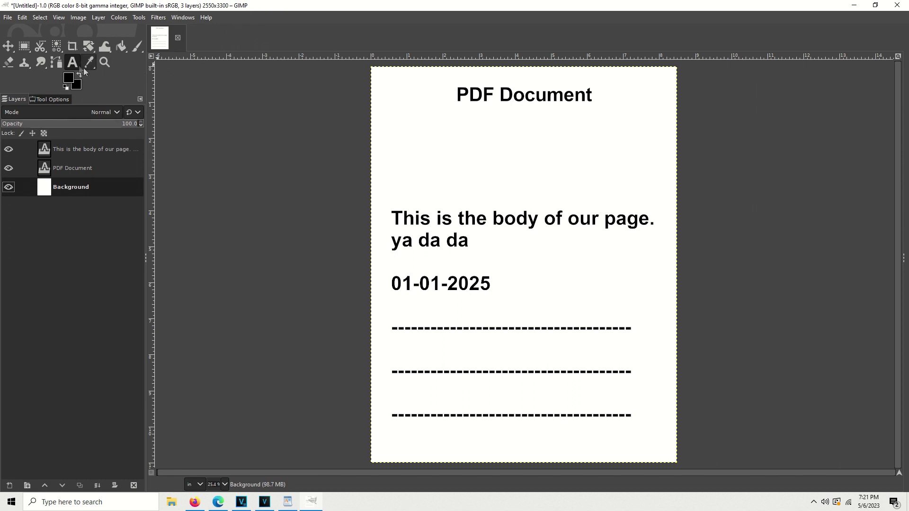
Step: Save As 'your document' in the Desktop folder as an XCF file
{"action": "left_click", "coordinate": [8, 18]}
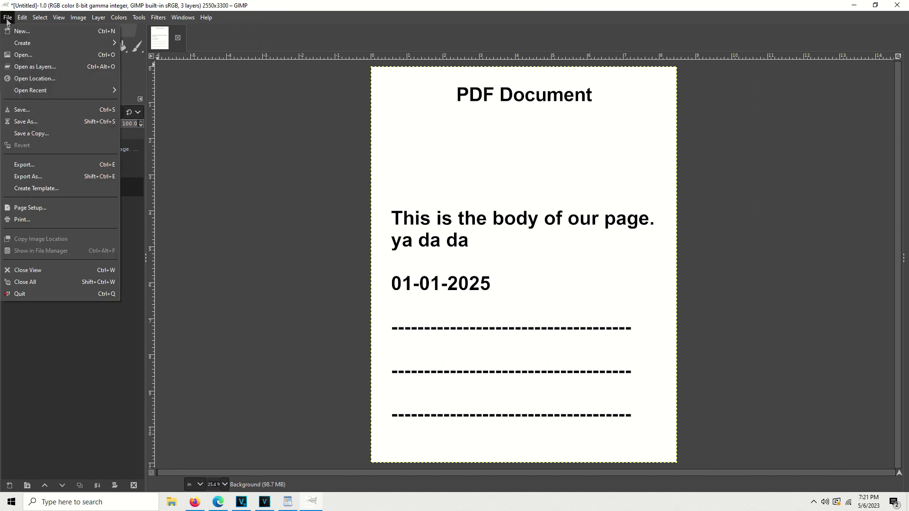
{"action": "left_click", "coordinate": [27, 113]}
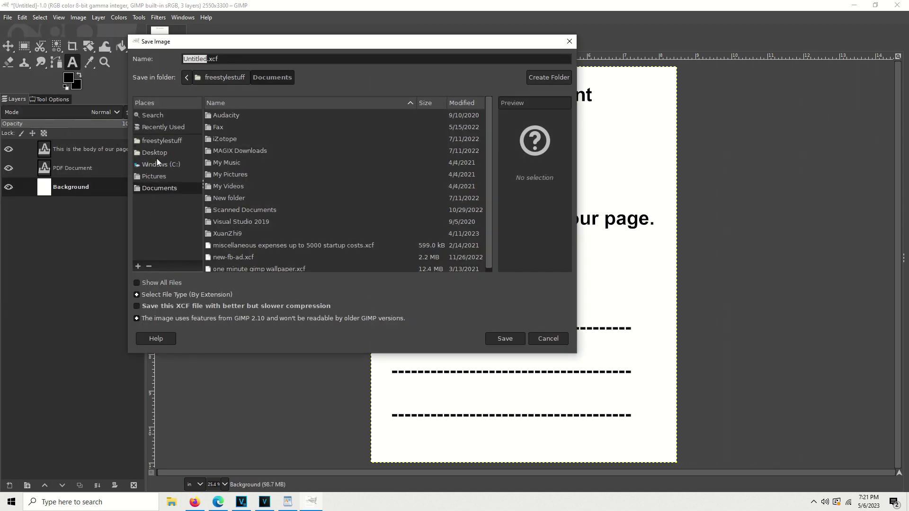
{"action": "left_click", "coordinate": [158, 153]}
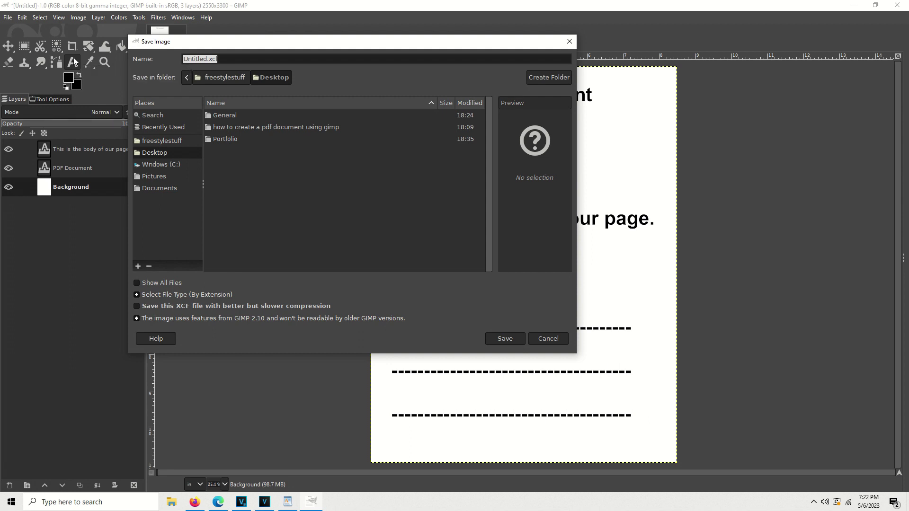
{"action": "type", "text": "your document"}
{"action": "key", "text": "Return"}
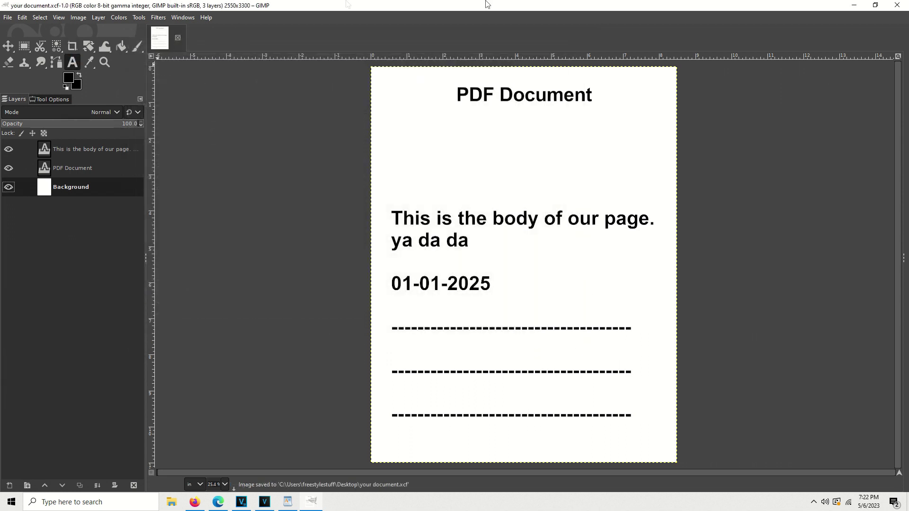
Step: Reopen 'your document.xcf' from the Windows desktop in GIMP
{"action": "left_click", "coordinate": [858, 4]}
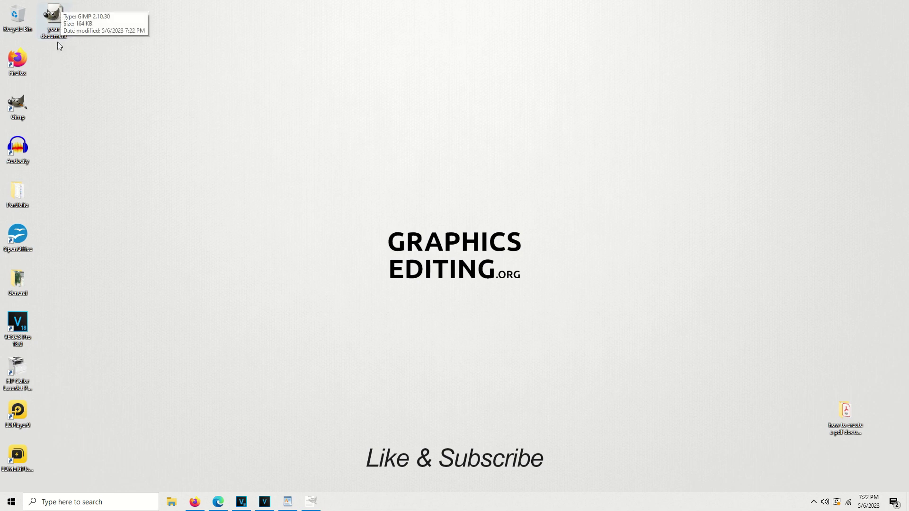
{"action": "left_click", "coordinate": [54, 15]}
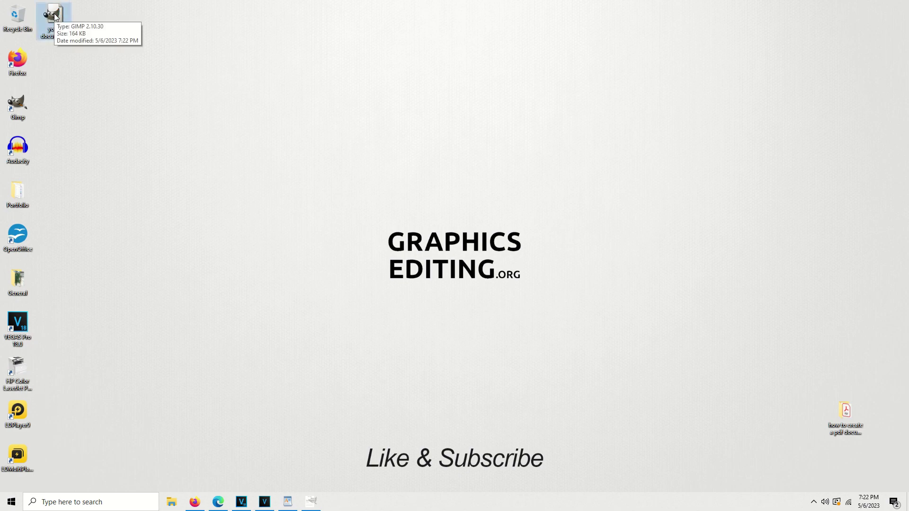
{"action": "double_click", "coordinate": [54, 15]}
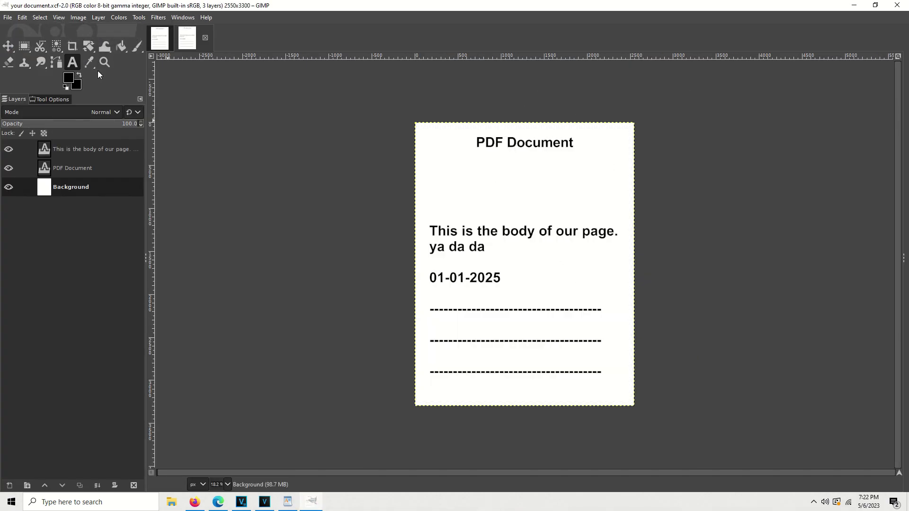
Step: Zoom to the page and merge the 'PDF Document' title and body text layers down into the Background
{"action": "left_click", "coordinate": [104, 62]}
{"action": "left_click_drag", "start_coordinate": [414, 123], "coordinate": [637, 410]}
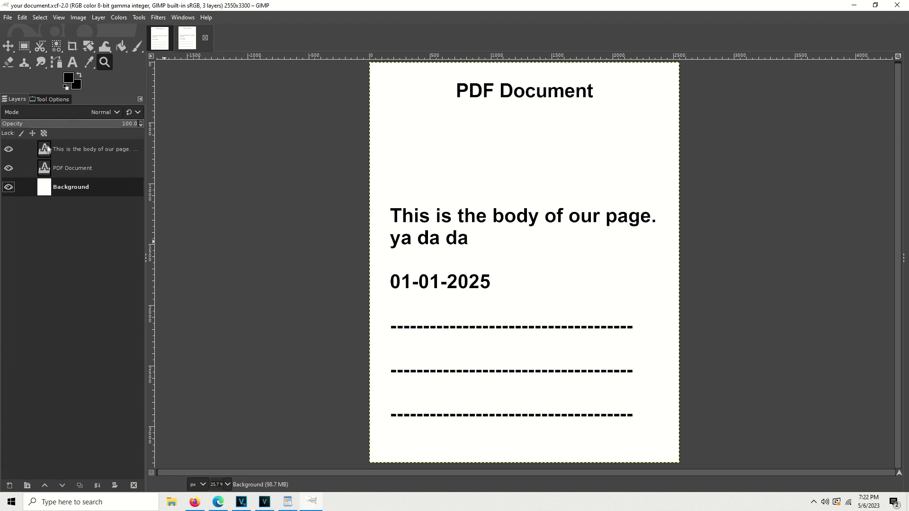
{"action": "right_click", "coordinate": [47, 170]}
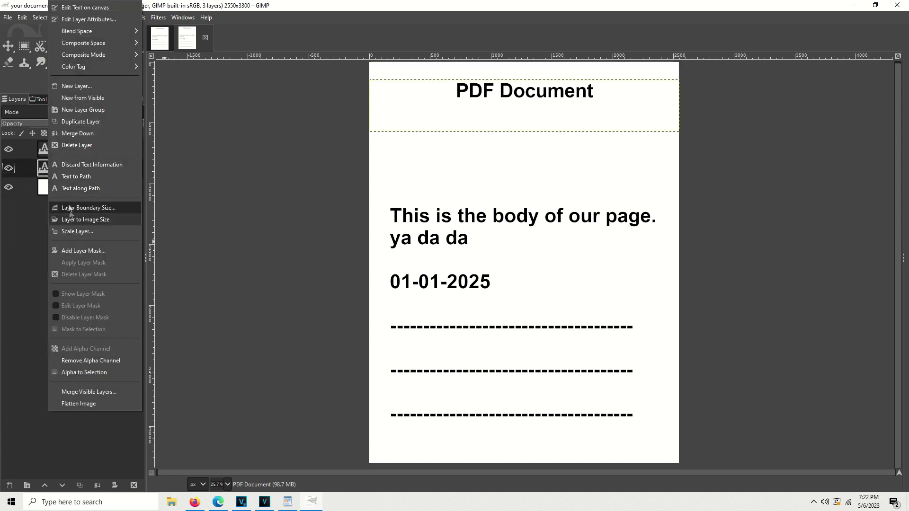
{"action": "left_click", "coordinate": [76, 133]}
{"action": "right_click", "coordinate": [53, 157]}
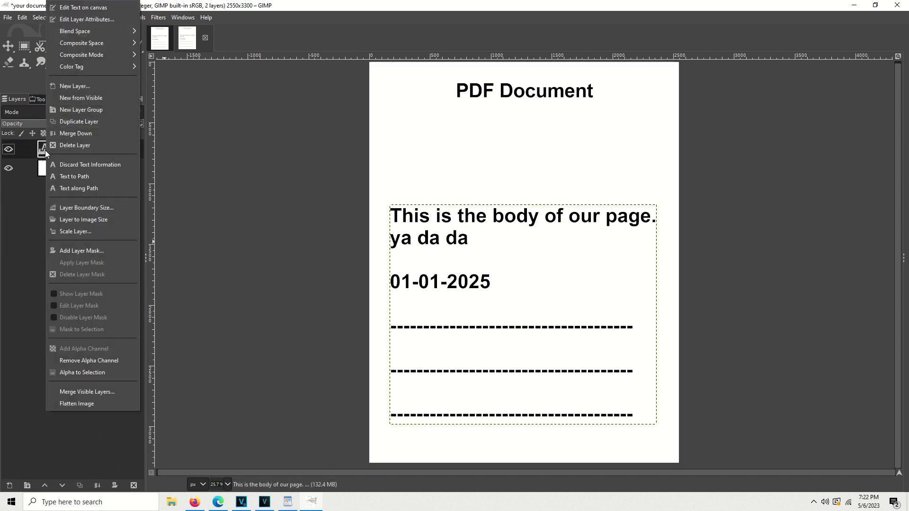
{"action": "left_click", "coordinate": [58, 137]}
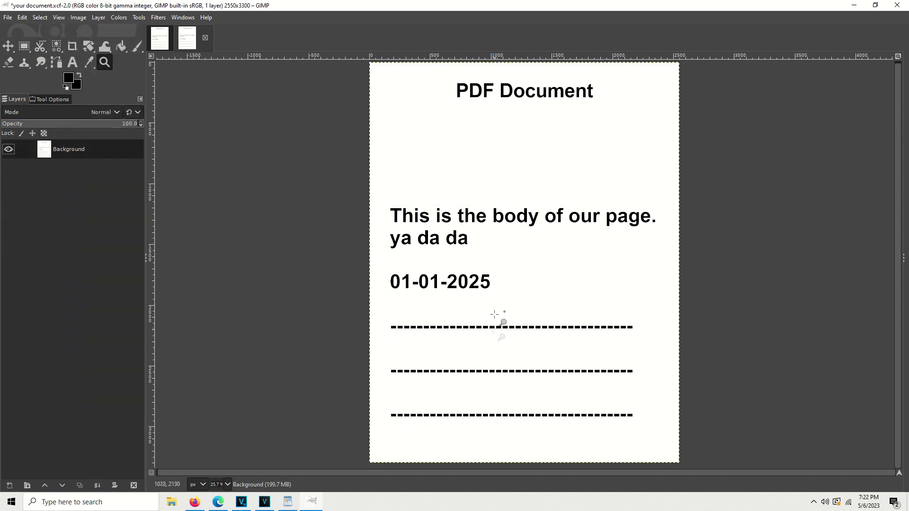
Step: Open the Export Image dialog with the Desktop as the destination folder
{"action": "left_click", "coordinate": [8, 17]}
{"action": "left_click", "coordinate": [24, 165]}
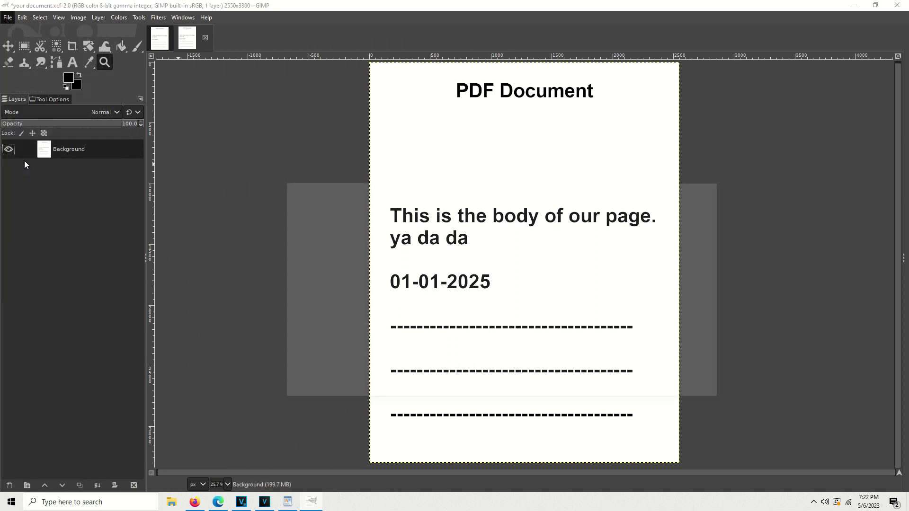
{"action": "left_click", "coordinate": [307, 203]}
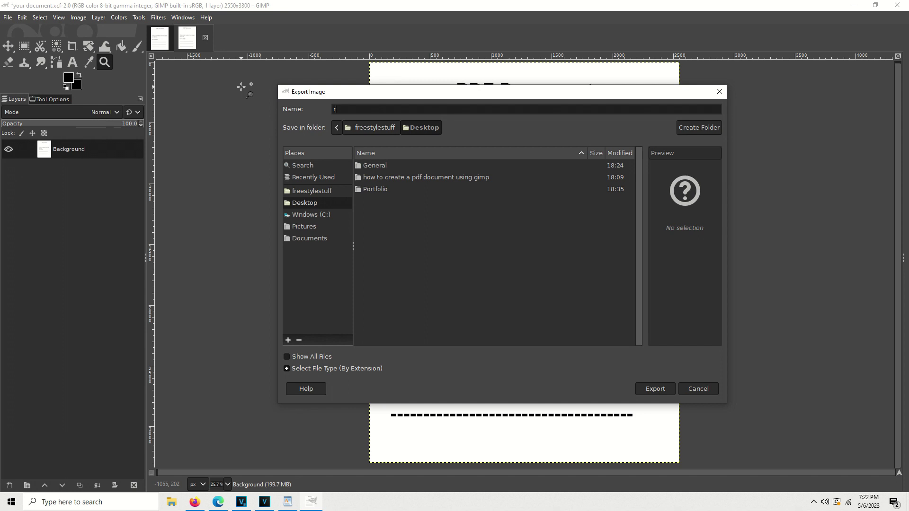
Step: Export the page to the Desktop as 'ready document.pdf', accepting the default PDF options
{"action": "type", "text": "eady"}
{"action": "type", "text": " pdf"}
{"action": "key", "text": "BackSpace"}
{"action": "key", "text": "BackSpace"}
{"action": "type", "text": "document.pdf"}
{"action": "left_click", "coordinate": [649, 390]}
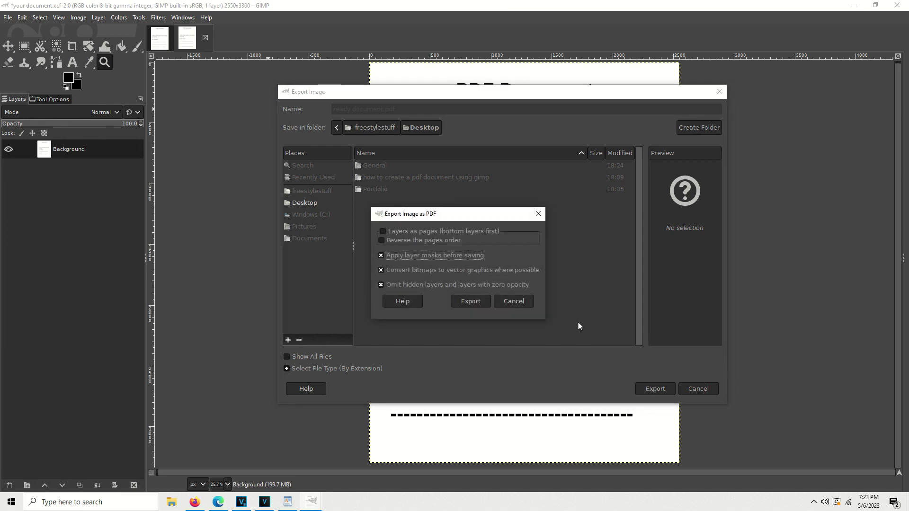
{"action": "left_click", "coordinate": [478, 302]}
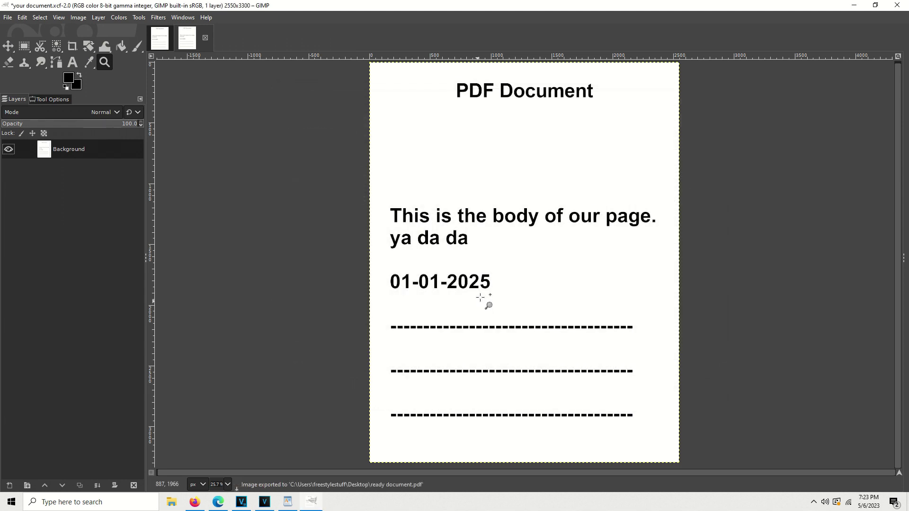
Step: Open 'ready document.pdf' in Acrobat Reader and scroll through its title, body text, date and dashed lines
{"action": "left_click", "coordinate": [854, 6]}
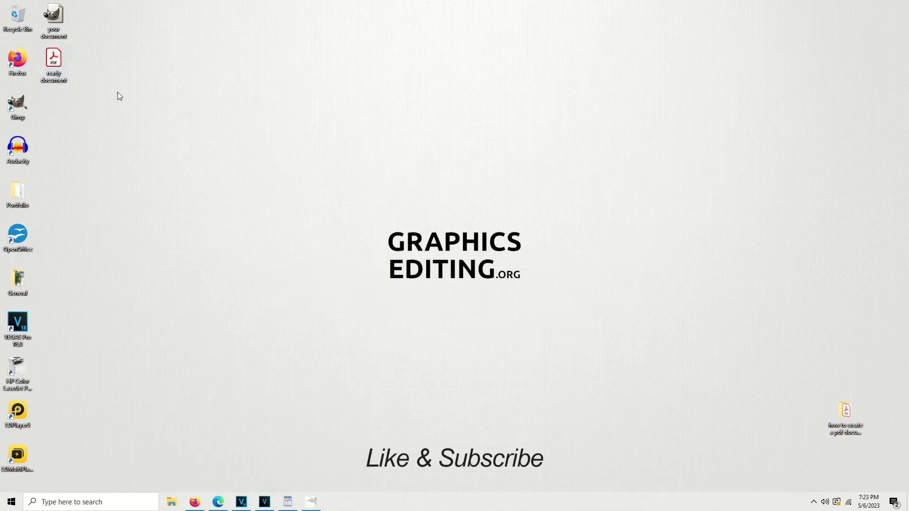
{"action": "left_click", "coordinate": [55, 58]}
{"action": "double_click", "coordinate": [54, 57]}
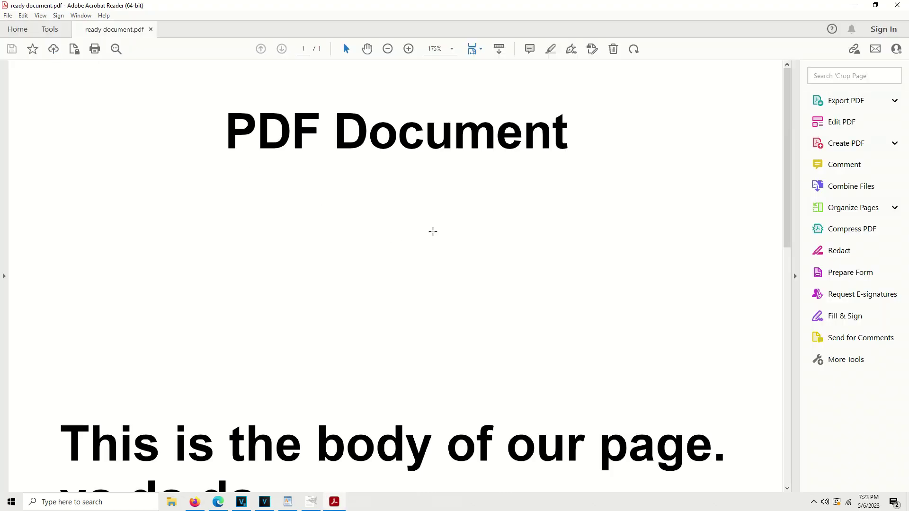
{"action": "scroll", "coordinate": [440, 220], "scroll_direction": "down", "scroll_amount": 5}
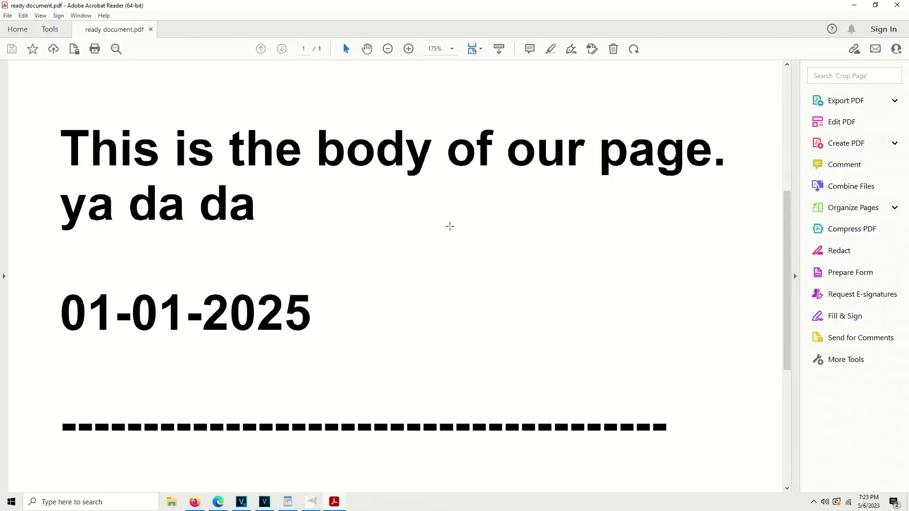
{"action": "scroll", "coordinate": [450, 227], "scroll_direction": "down", "scroll_amount": 2}
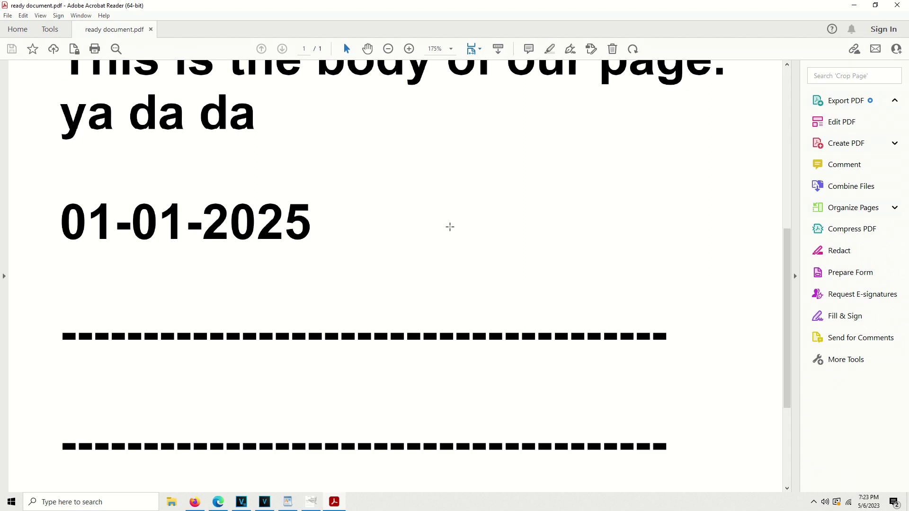
{"action": "scroll", "coordinate": [449, 227], "scroll_direction": "down", "scroll_amount": 4}
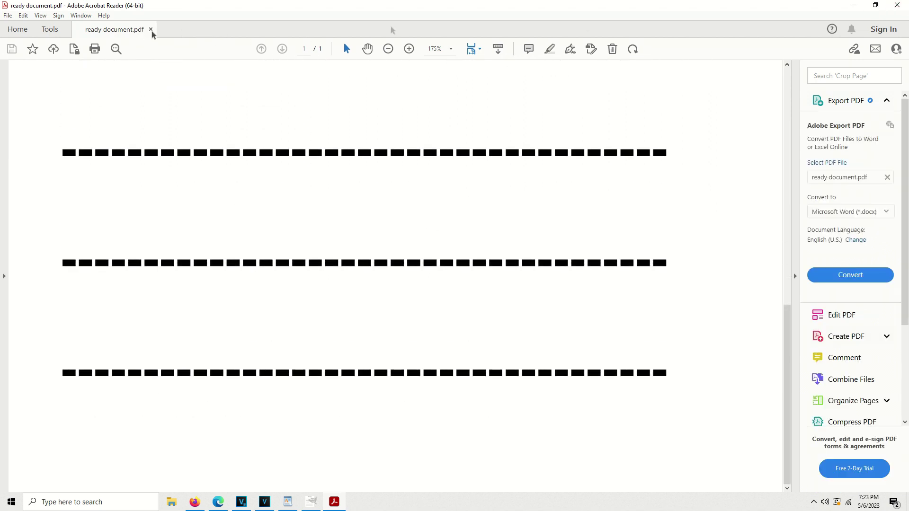
{"action": "left_click", "coordinate": [8, 15]}
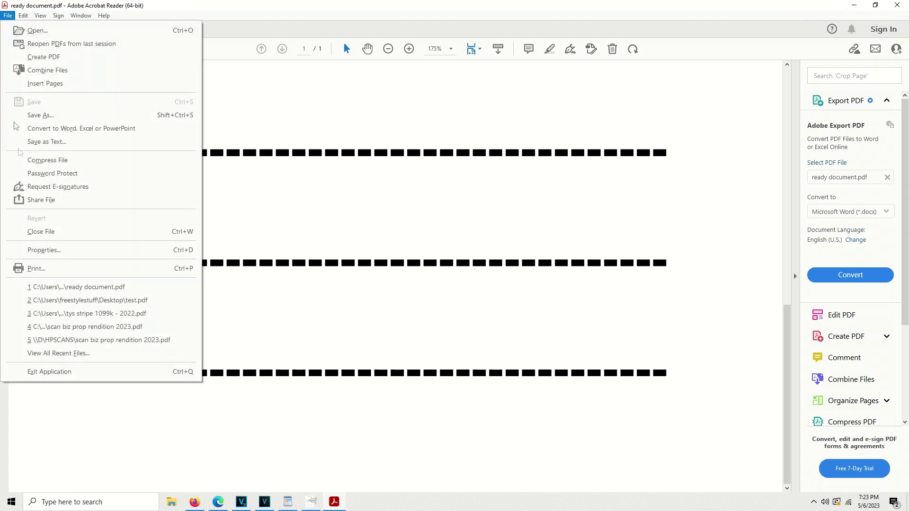
Step: Print 'ready document.pdf' on an 8.5×11 page, then scroll back to the top
{"action": "left_click", "coordinate": [45, 269]}
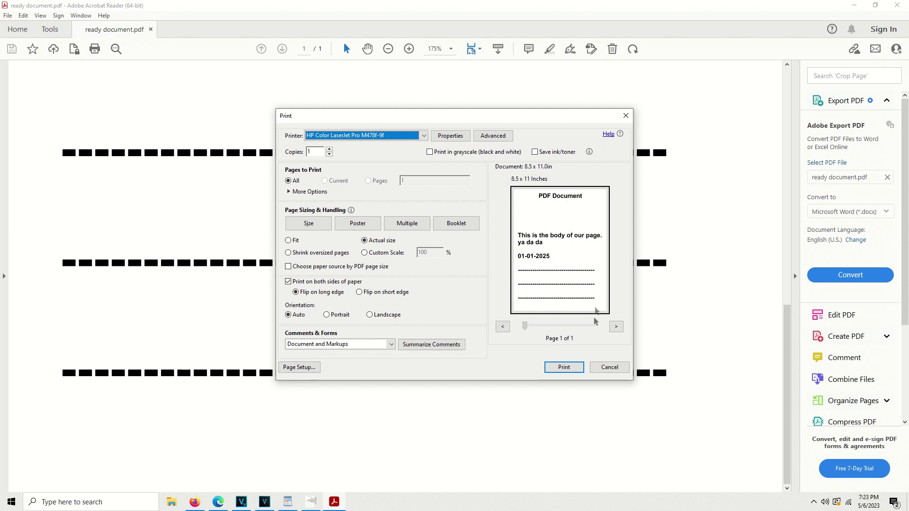
{"action": "left_click", "coordinate": [564, 367]}
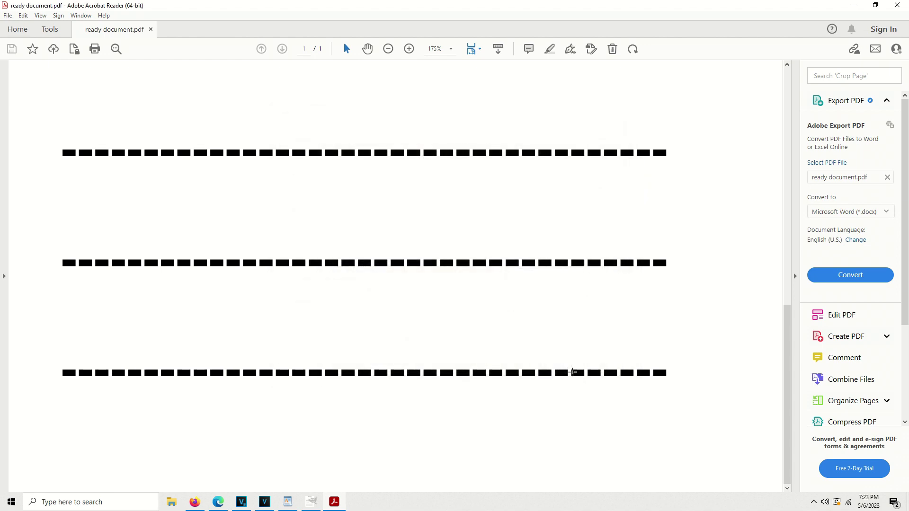
{"action": "scroll", "coordinate": [573, 372], "scroll_direction": "up", "scroll_amount": 10}
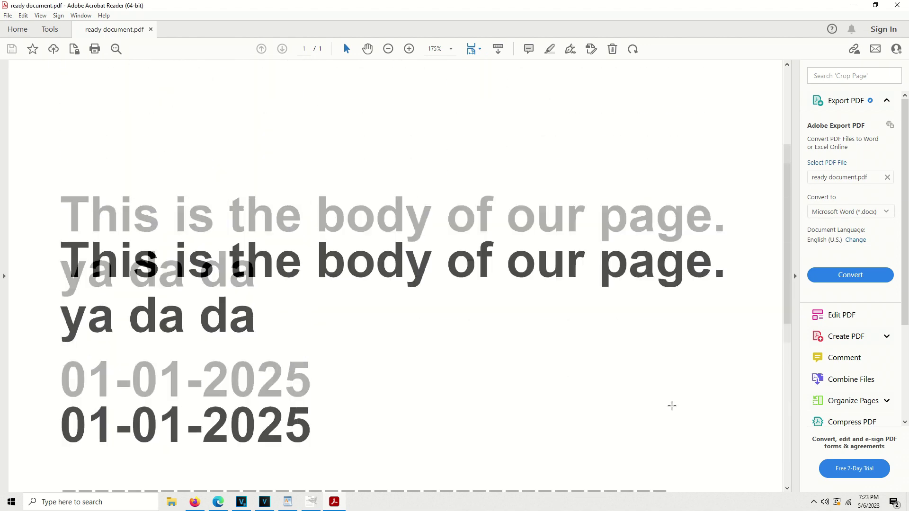